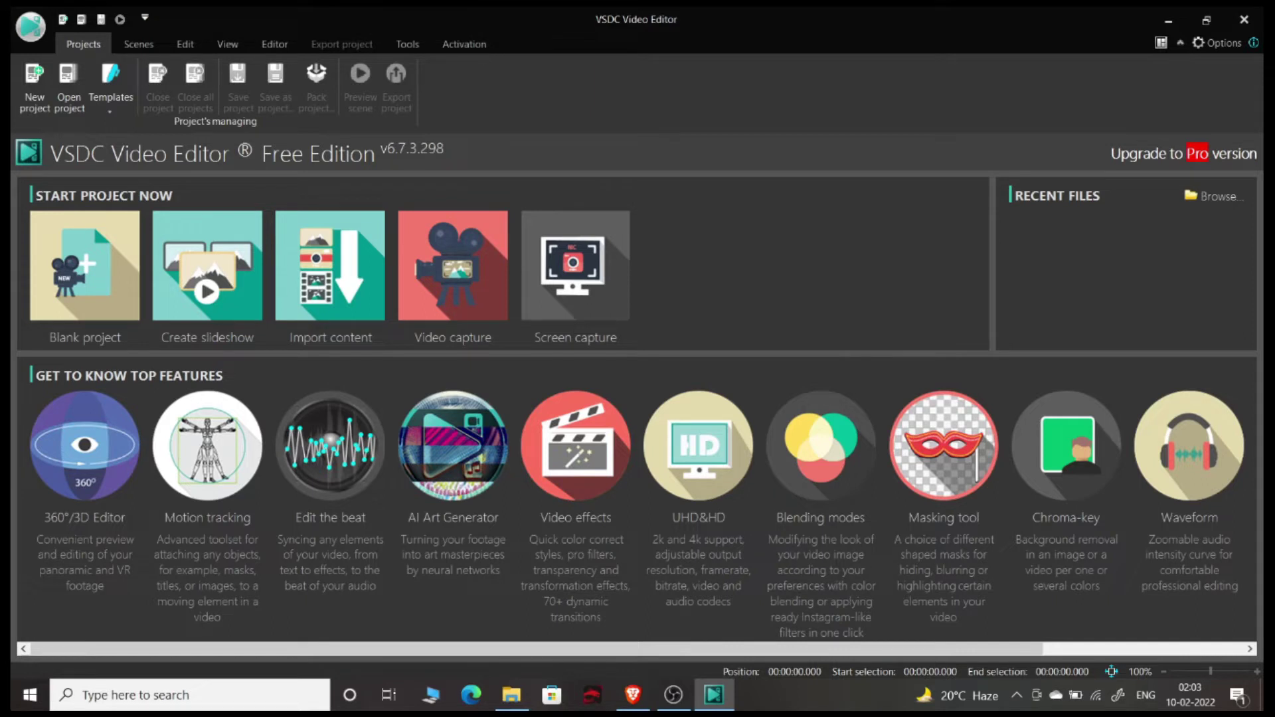
- Create Project 1 as a blank project with default 1338×740, 24 fps settings
click(85, 266)
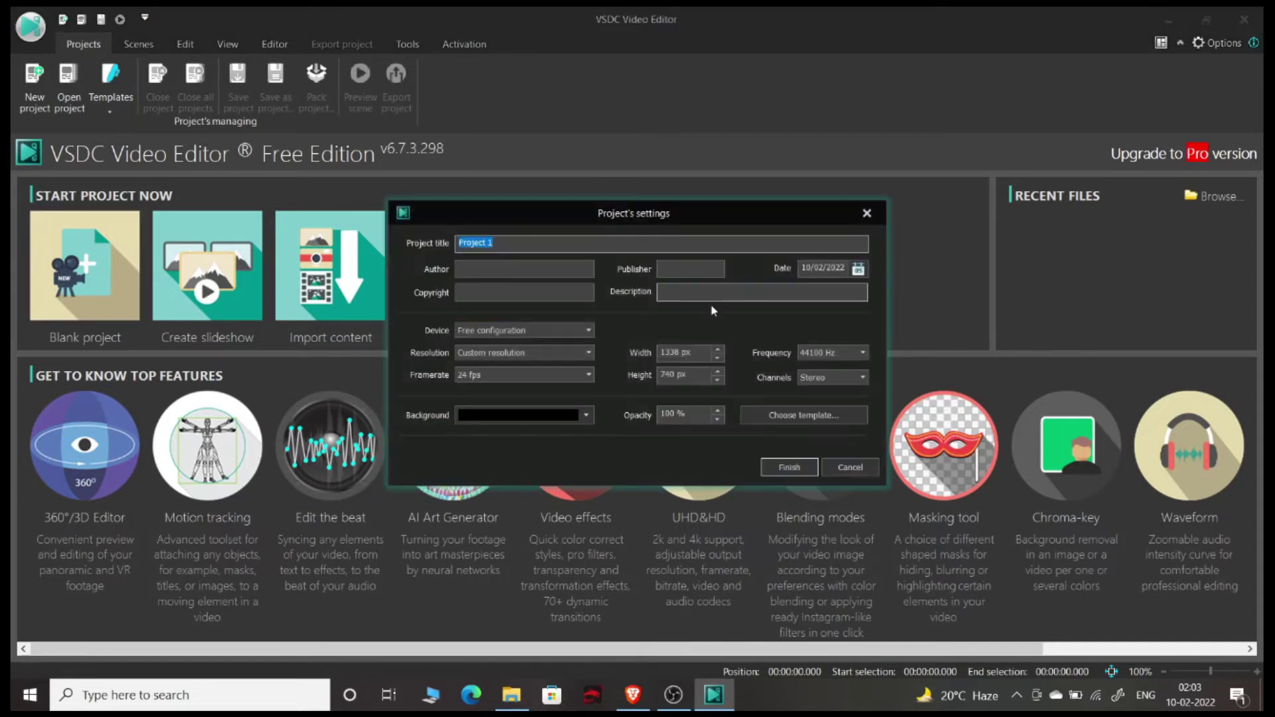
click(789, 467)
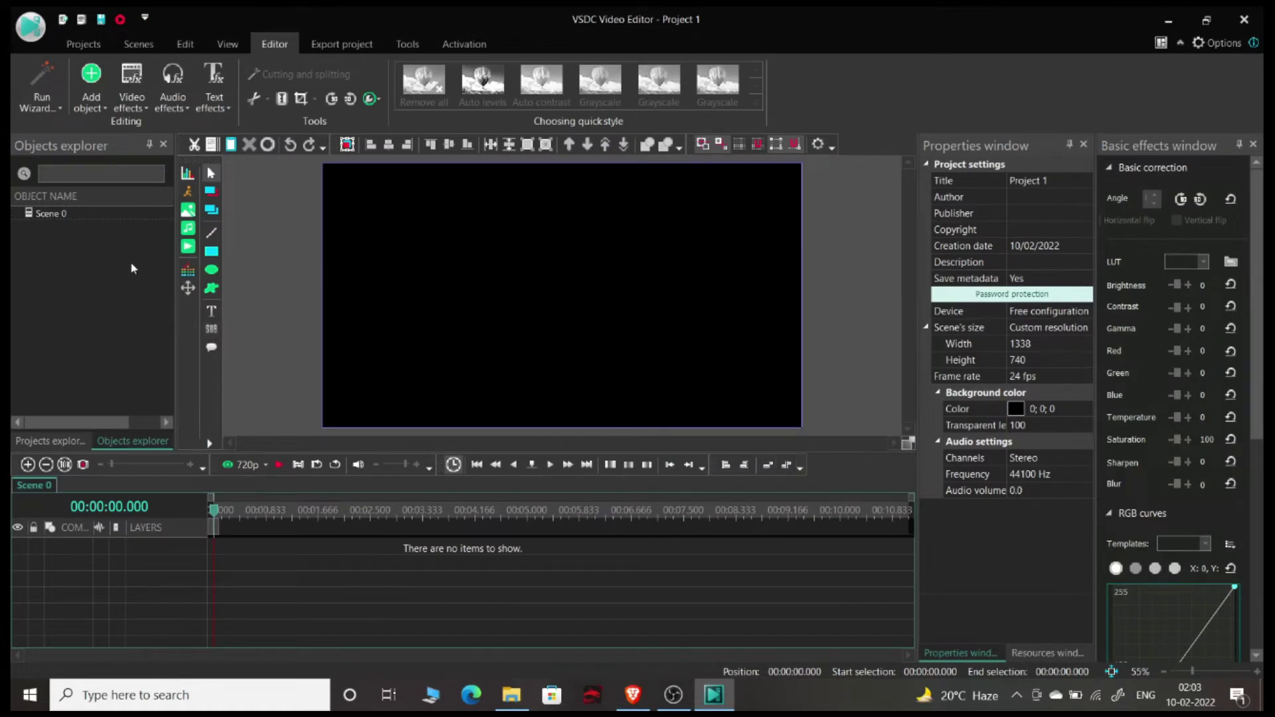
- Import the sample2 video onto a new layer, accepting the default object position
click(188, 249)
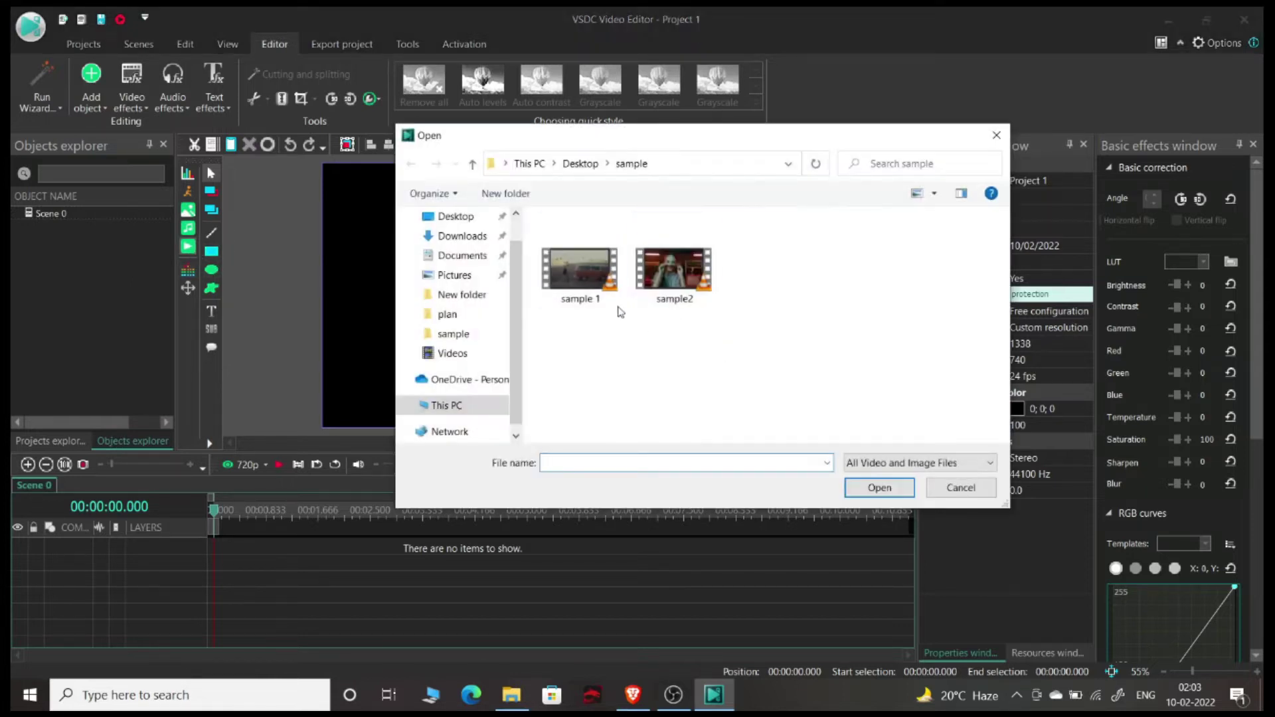
click(674, 274)
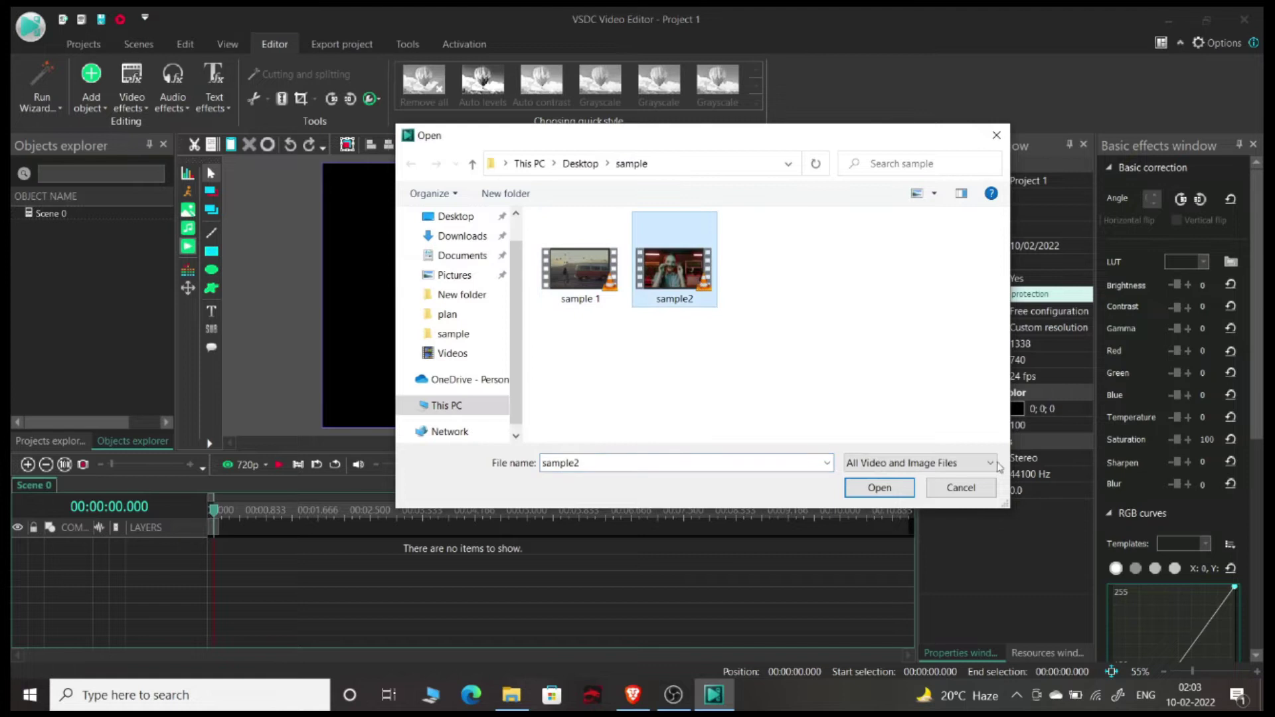
click(879, 488)
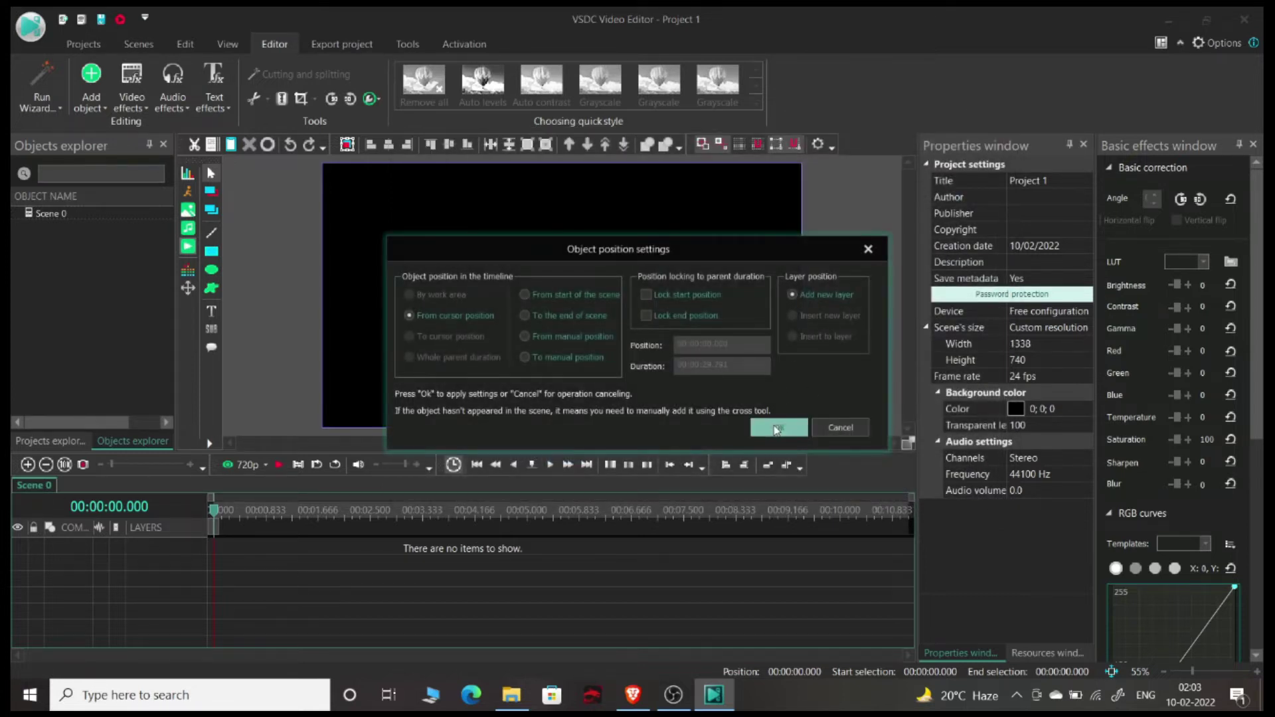
click(778, 428)
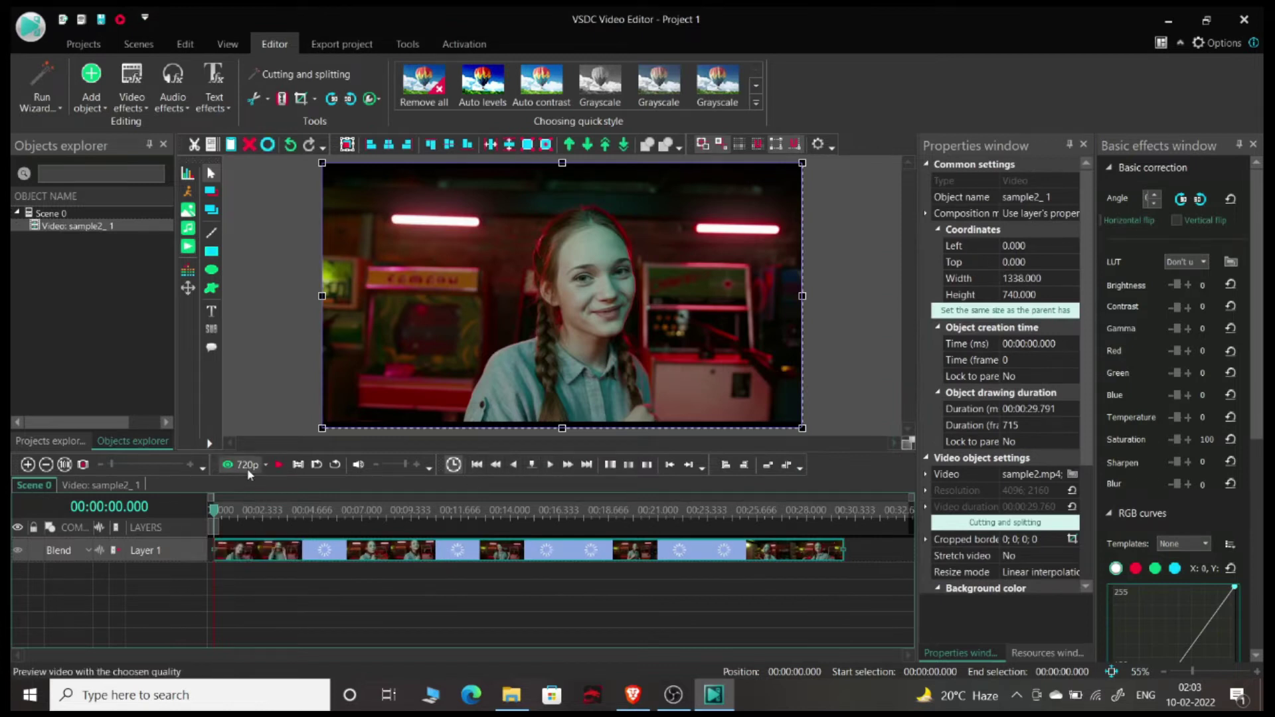
- Preview the sample2 video playback, then stop it
click(280, 464)
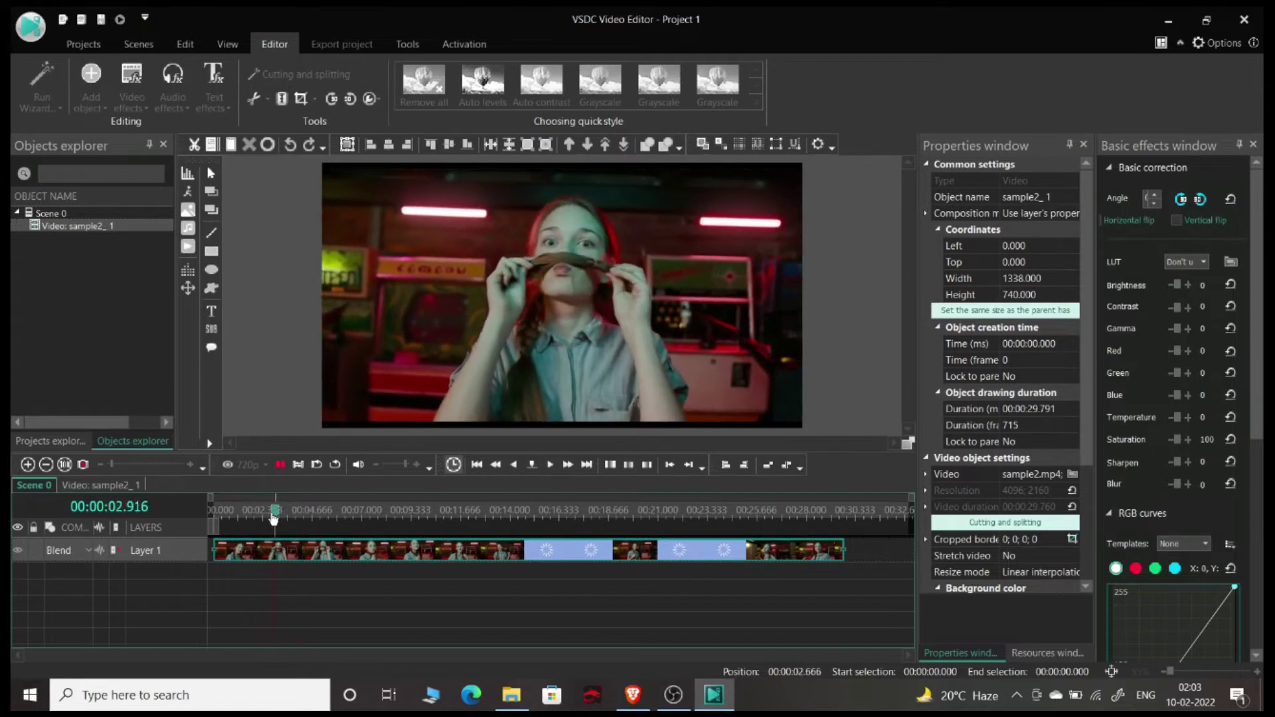
click(281, 465)
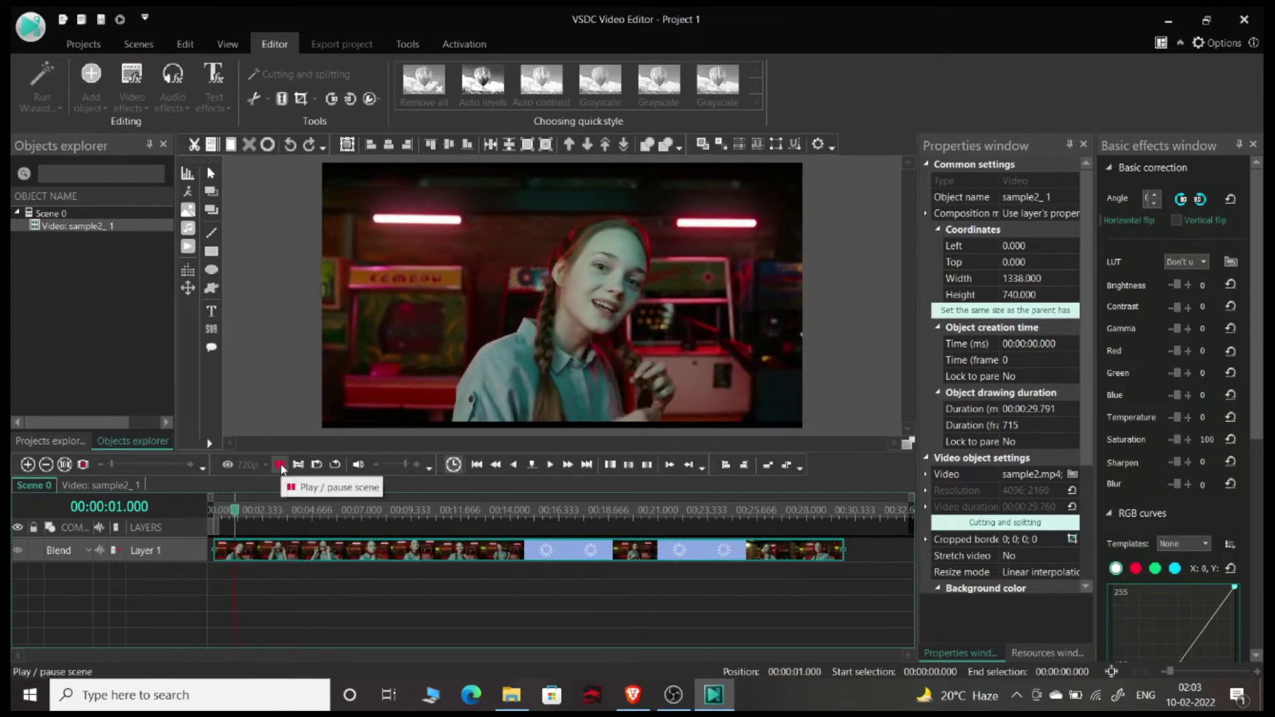
click(282, 464)
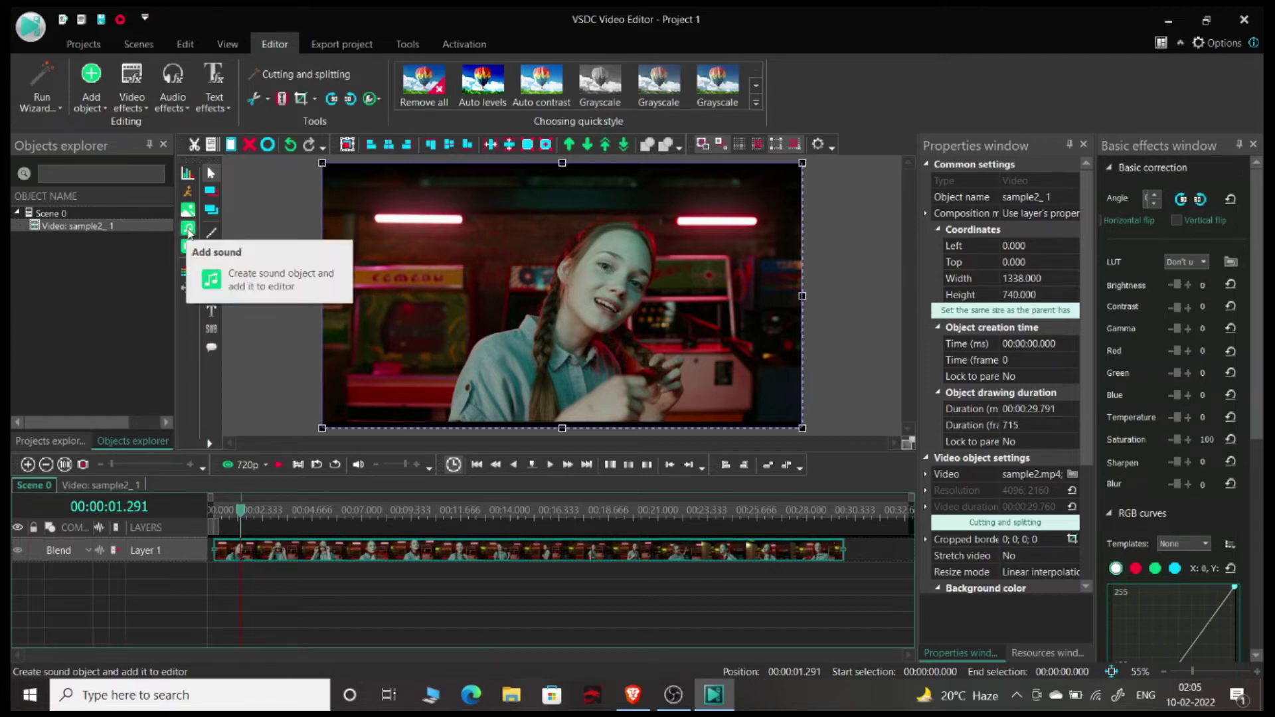
- Import comedy.mp3 as comedy_1 on a new Layer 2 above the video
click(188, 232)
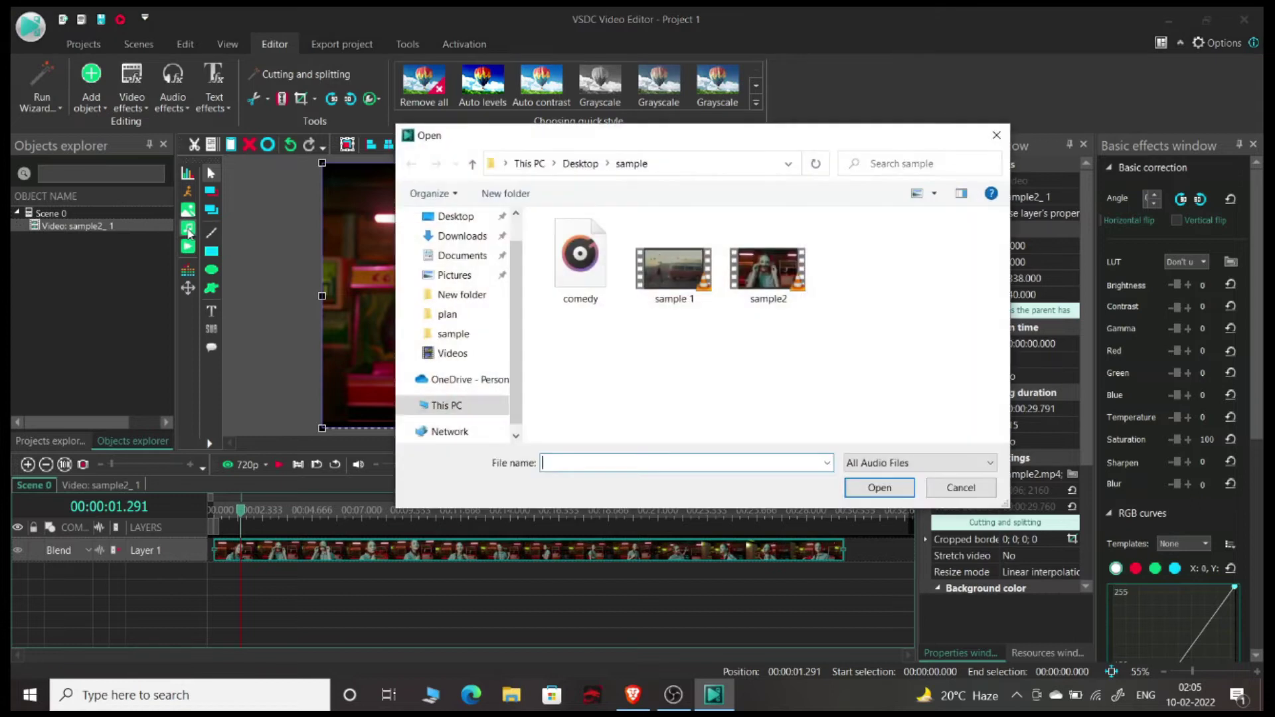
click(574, 276)
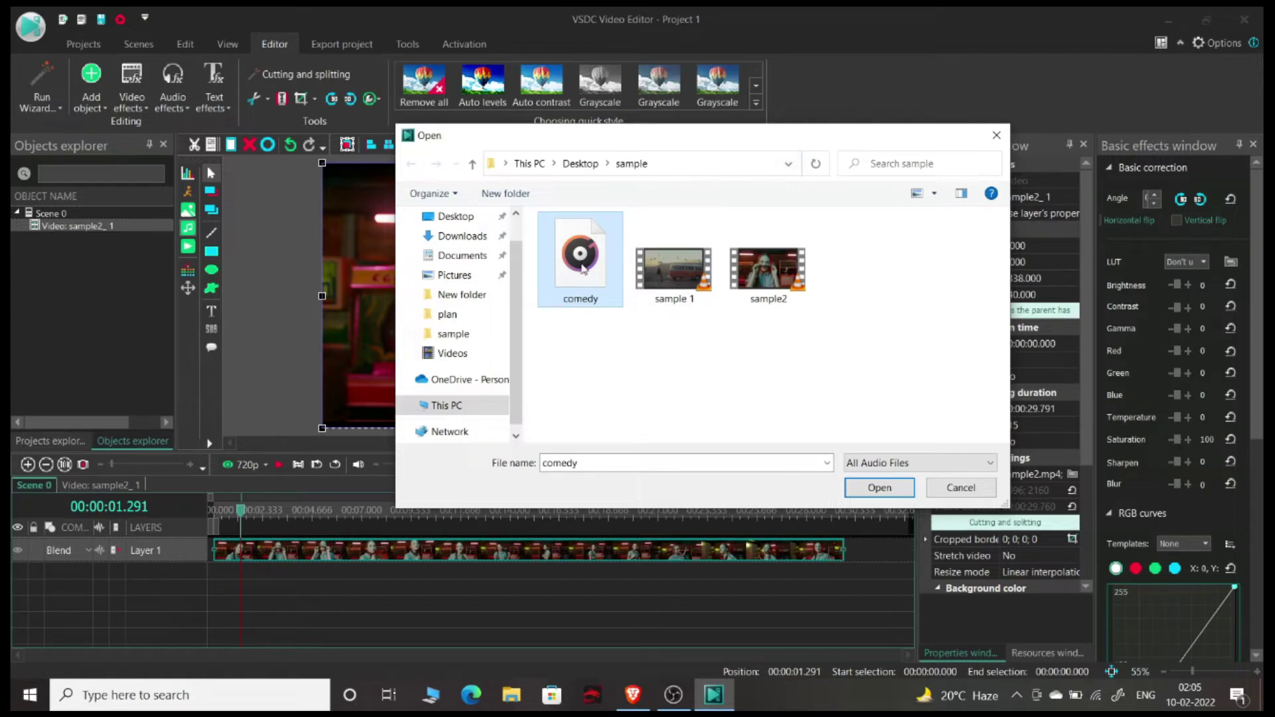
click(879, 488)
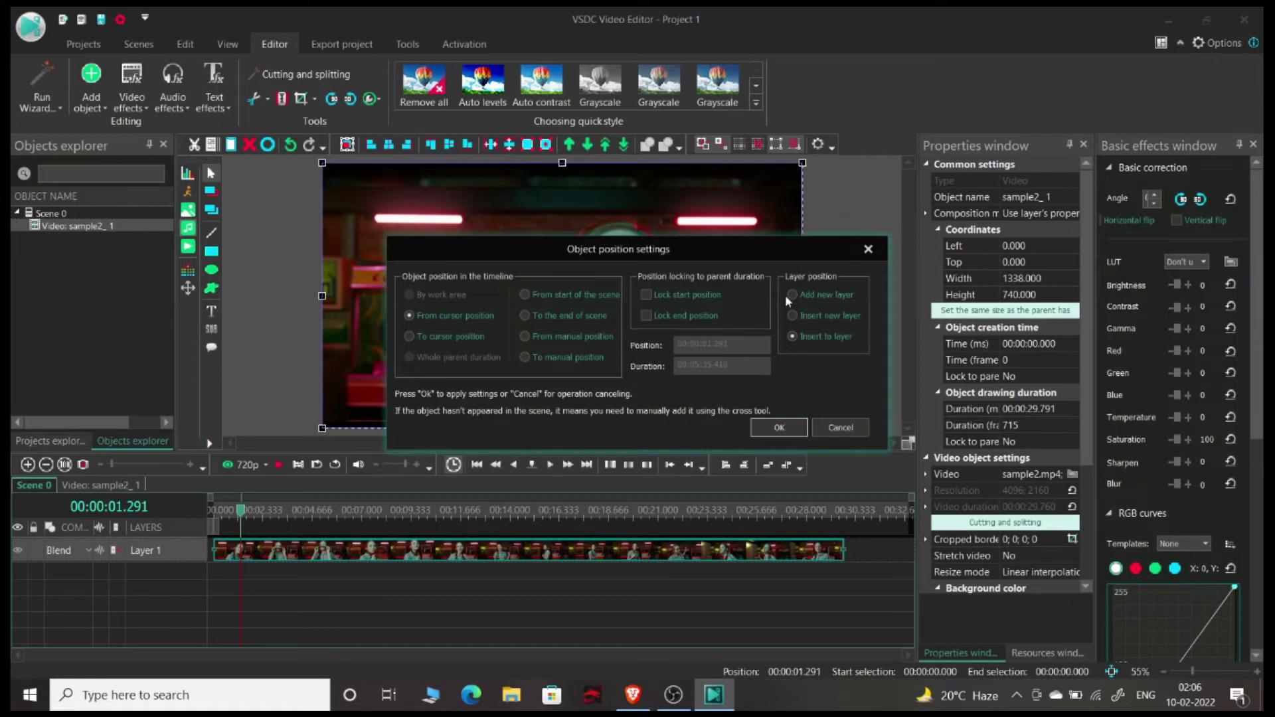
click(779, 428)
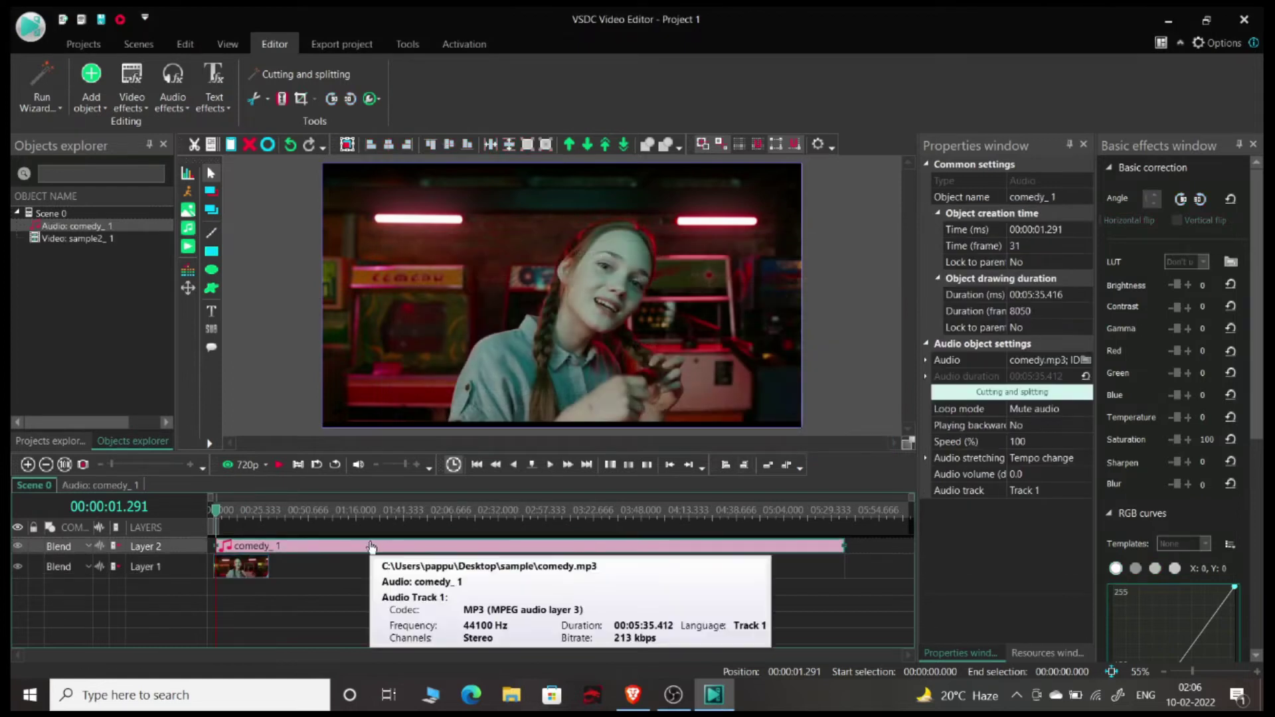
click(280, 465)
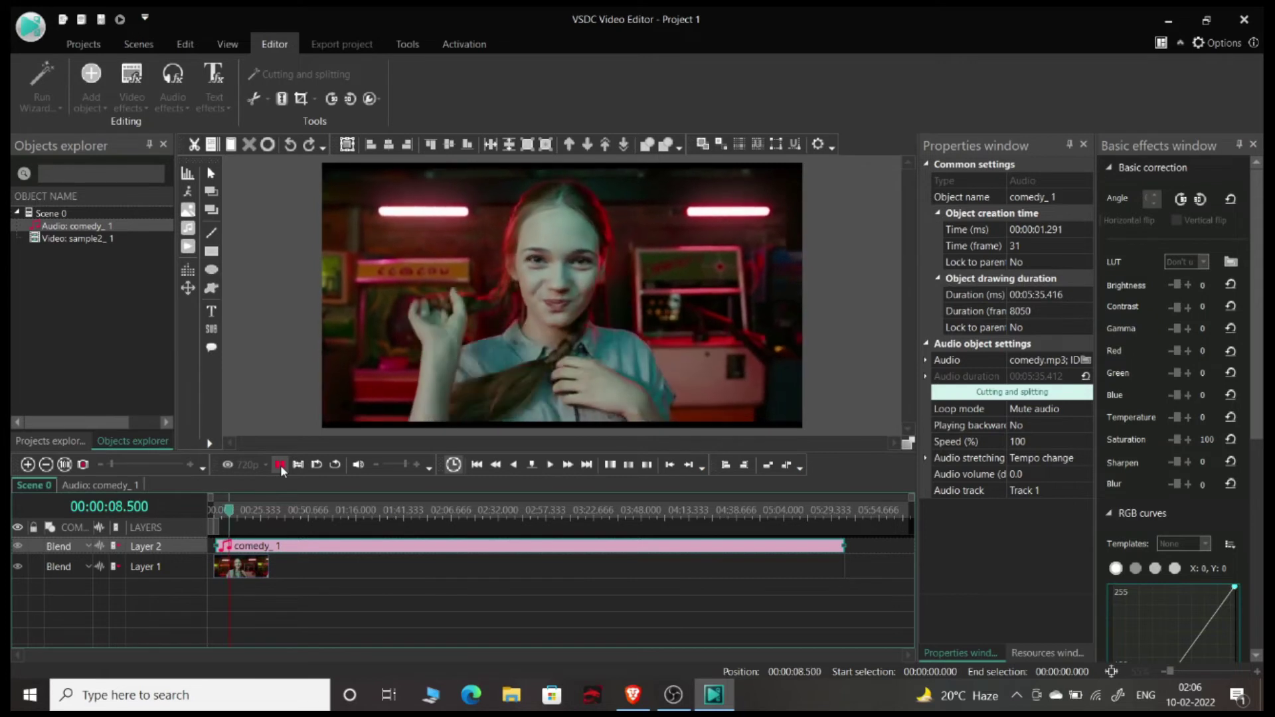
click(281, 467)
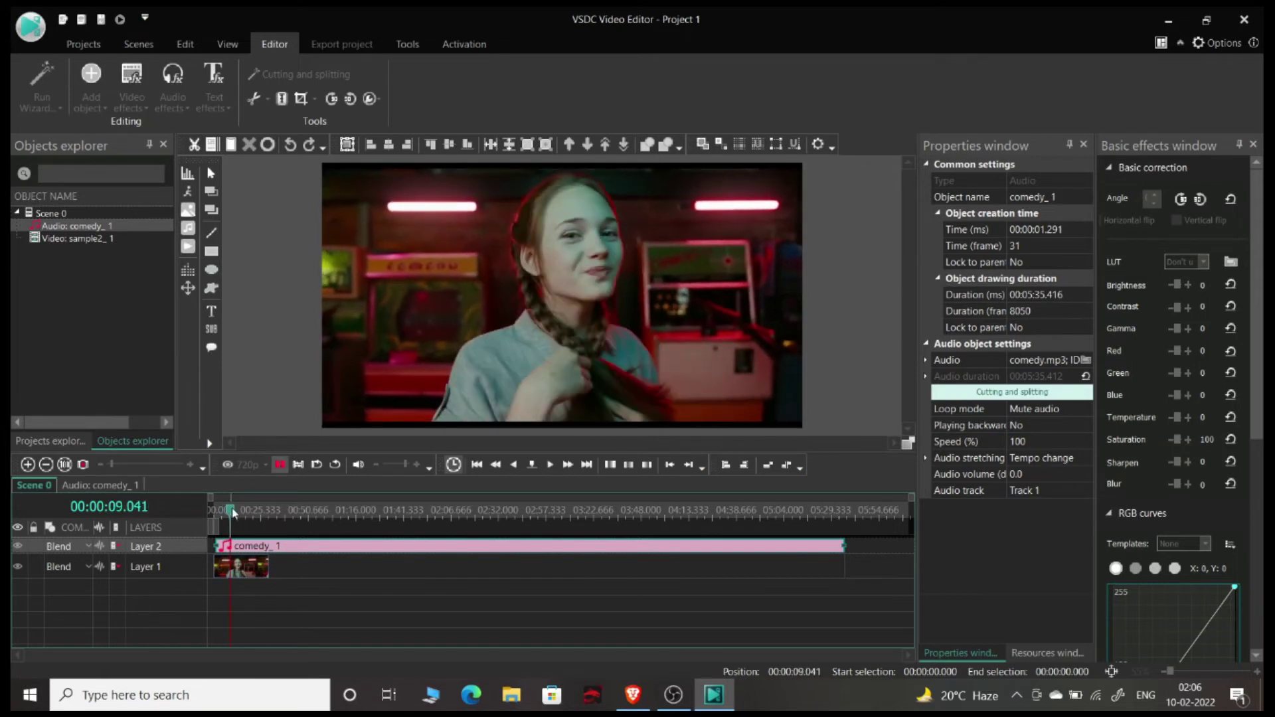
drag(229, 512, 212, 513)
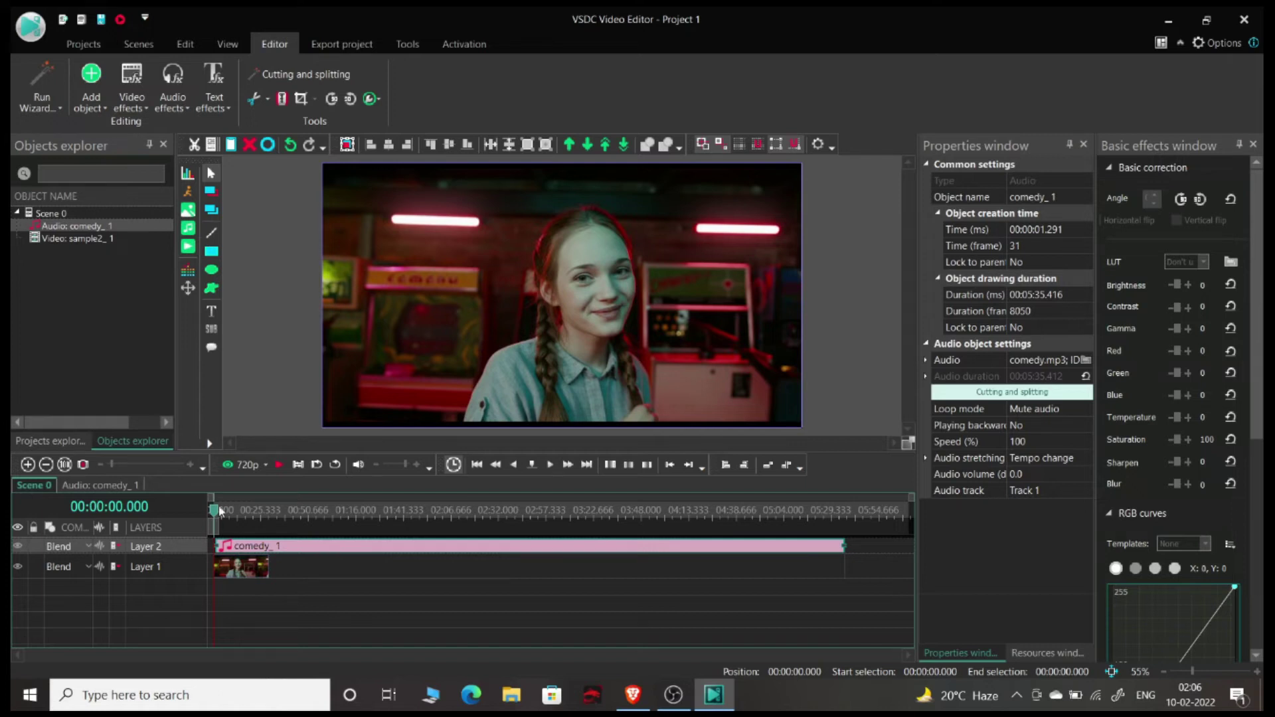
- Split the comedy track at the video's end (~29.5 s) and delete comedy_2
drag(220, 511, 272, 511)
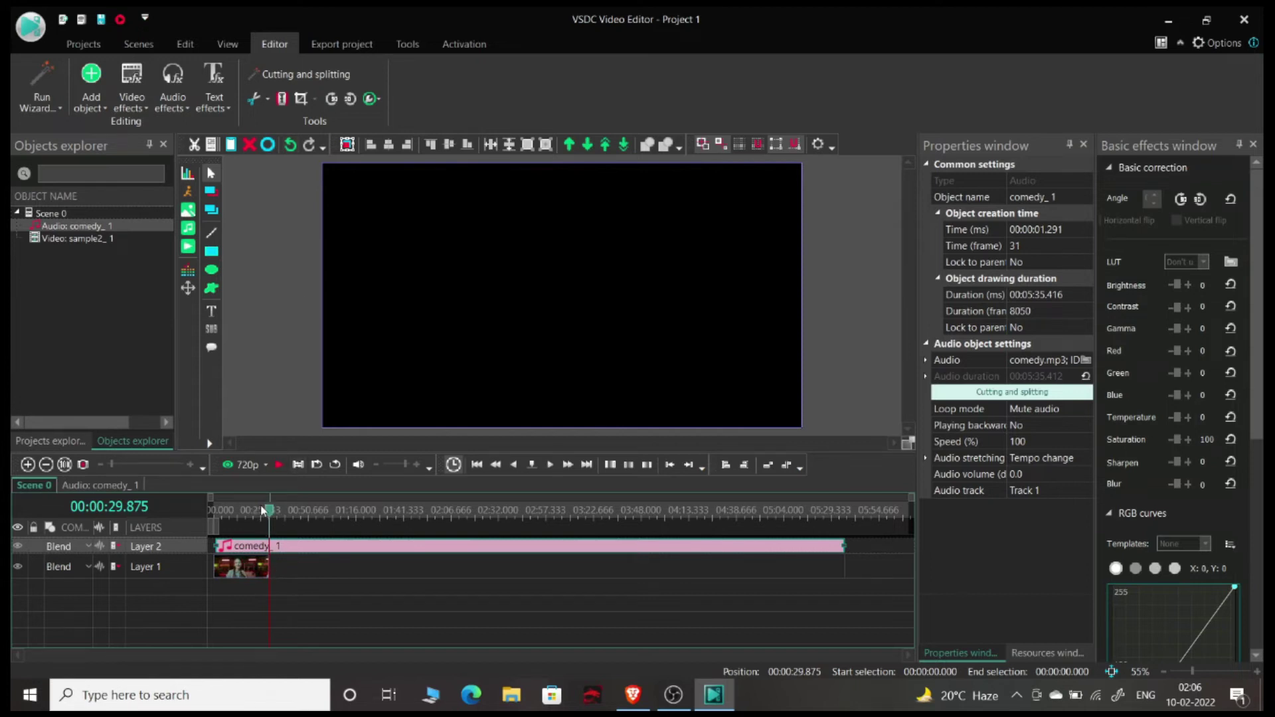
drag(269, 510, 270, 510)
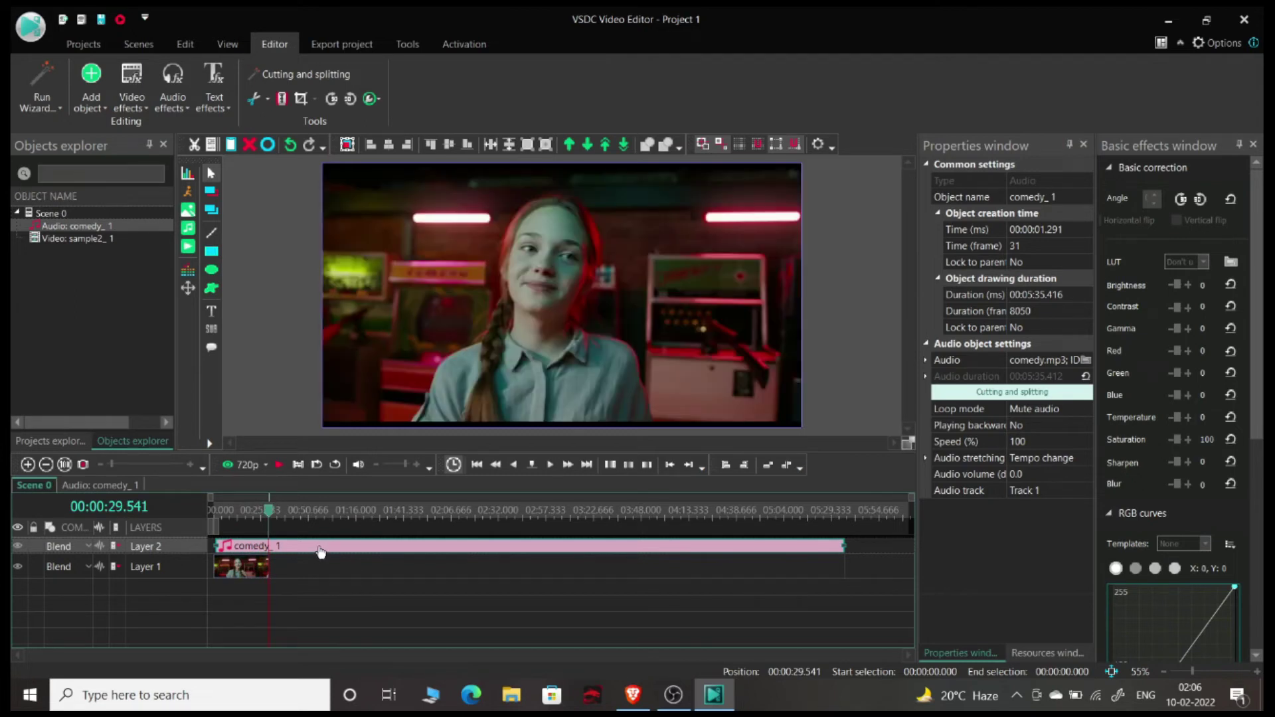
click(282, 99)
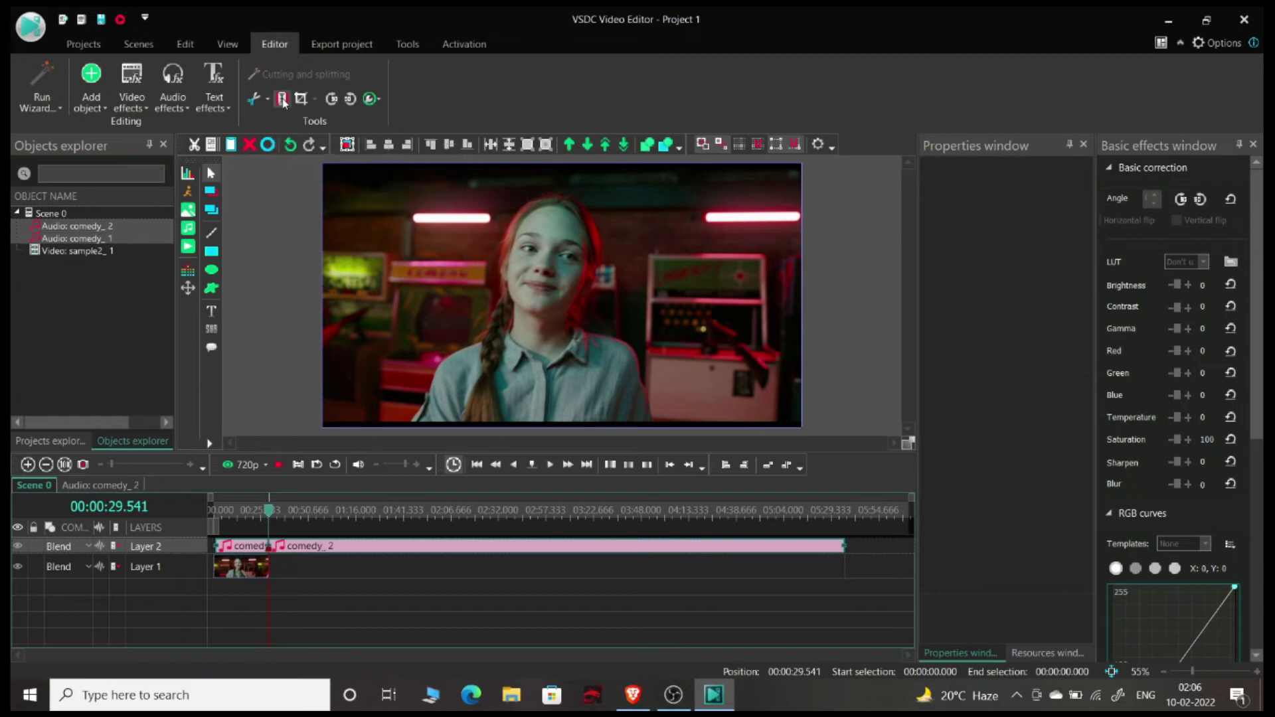
click(395, 549)
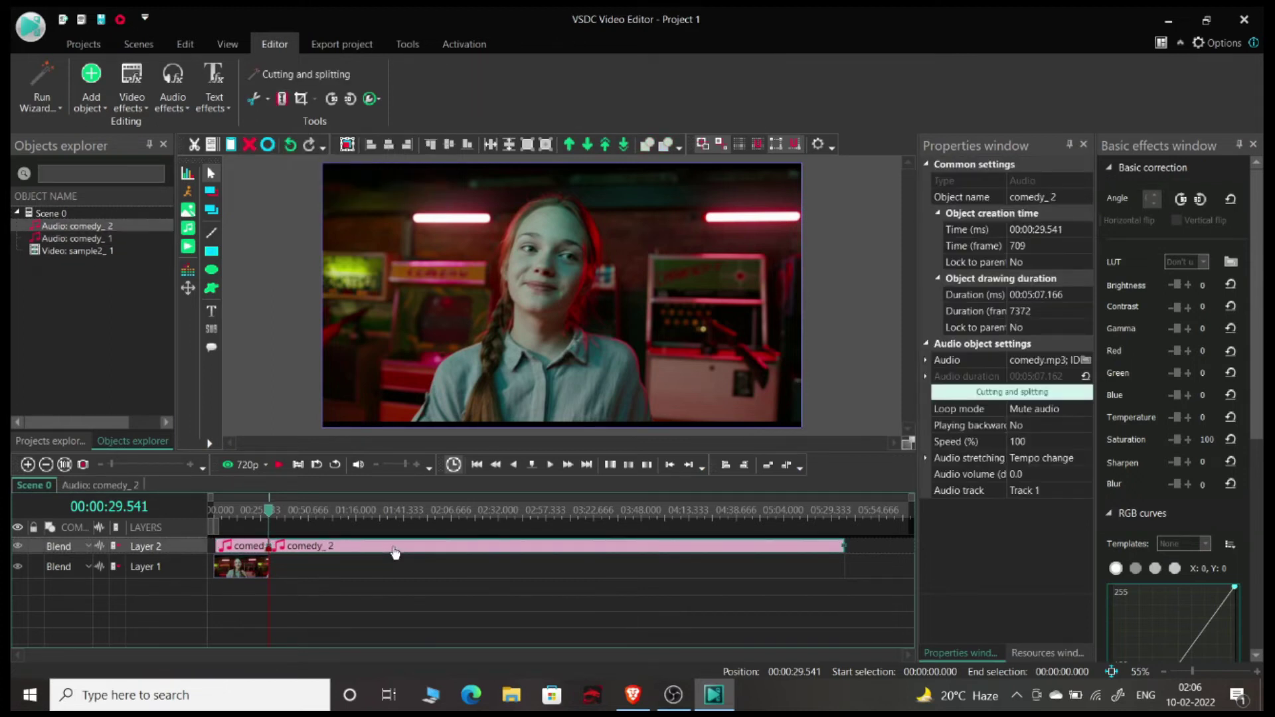
key(Delete)
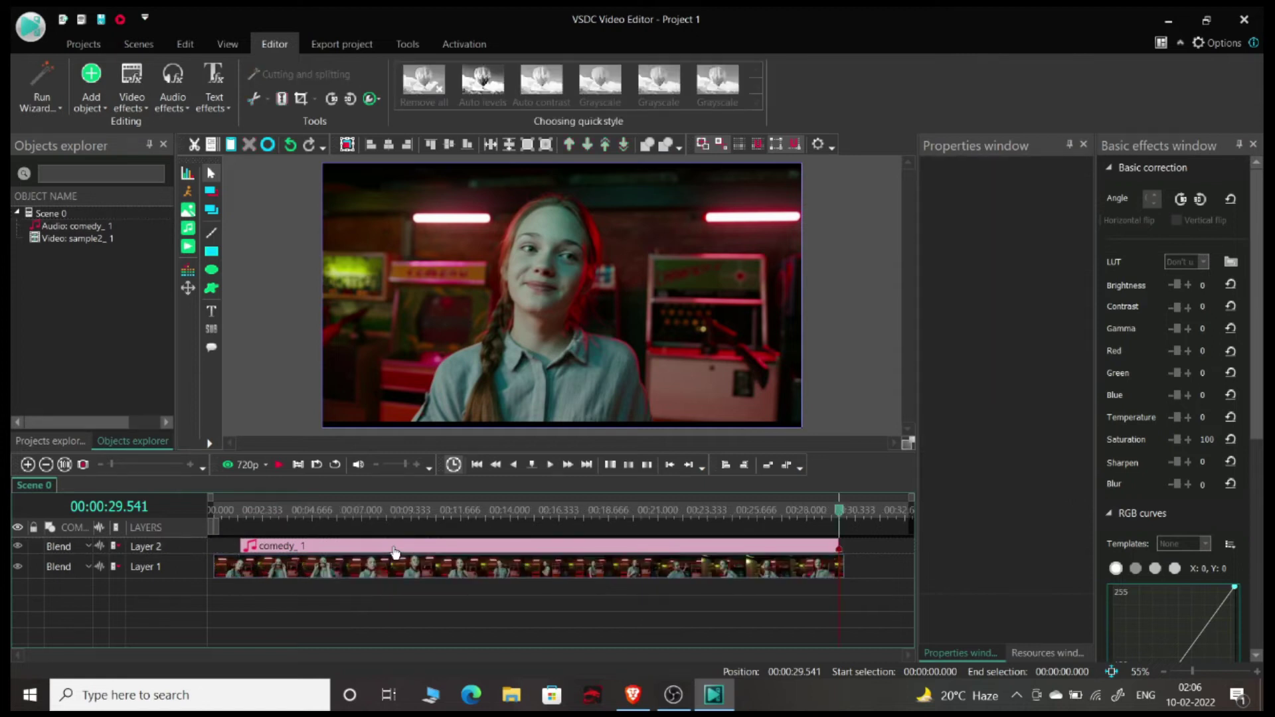
- Drag comedy_1 along Layer 2, then undo an accidental paste
drag(397, 549, 356, 545)
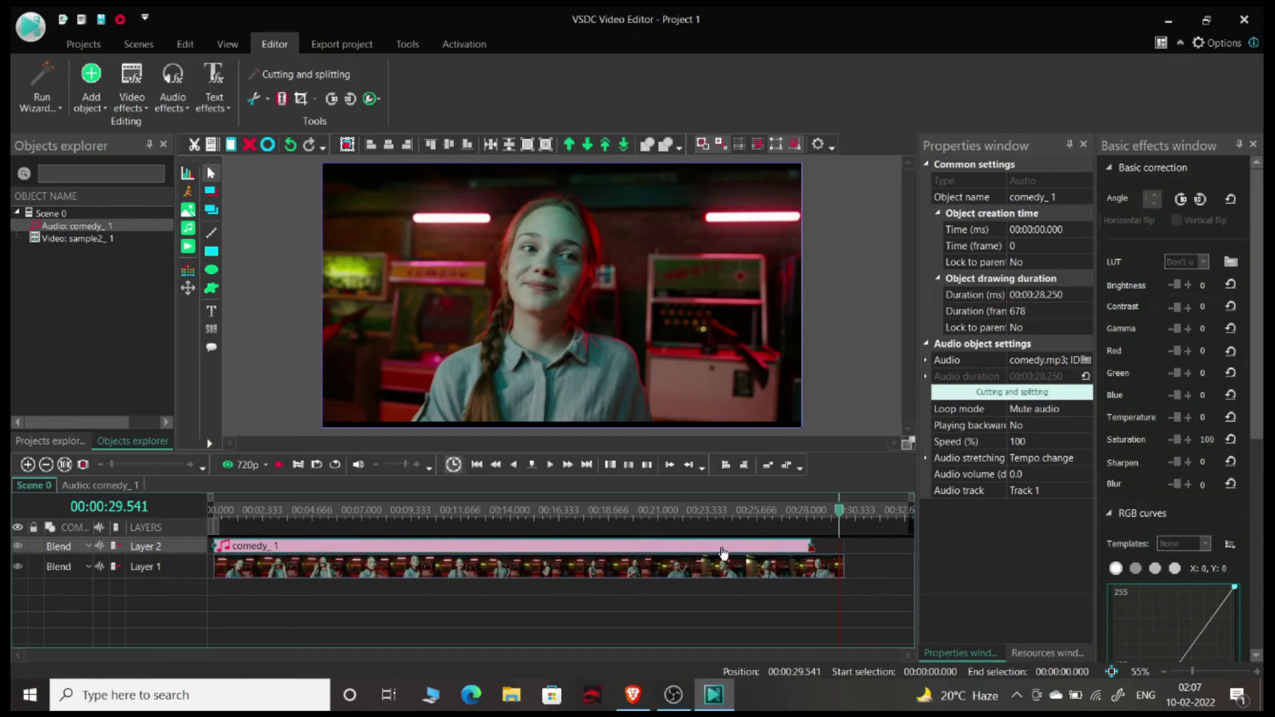
drag(697, 549, 722, 550)
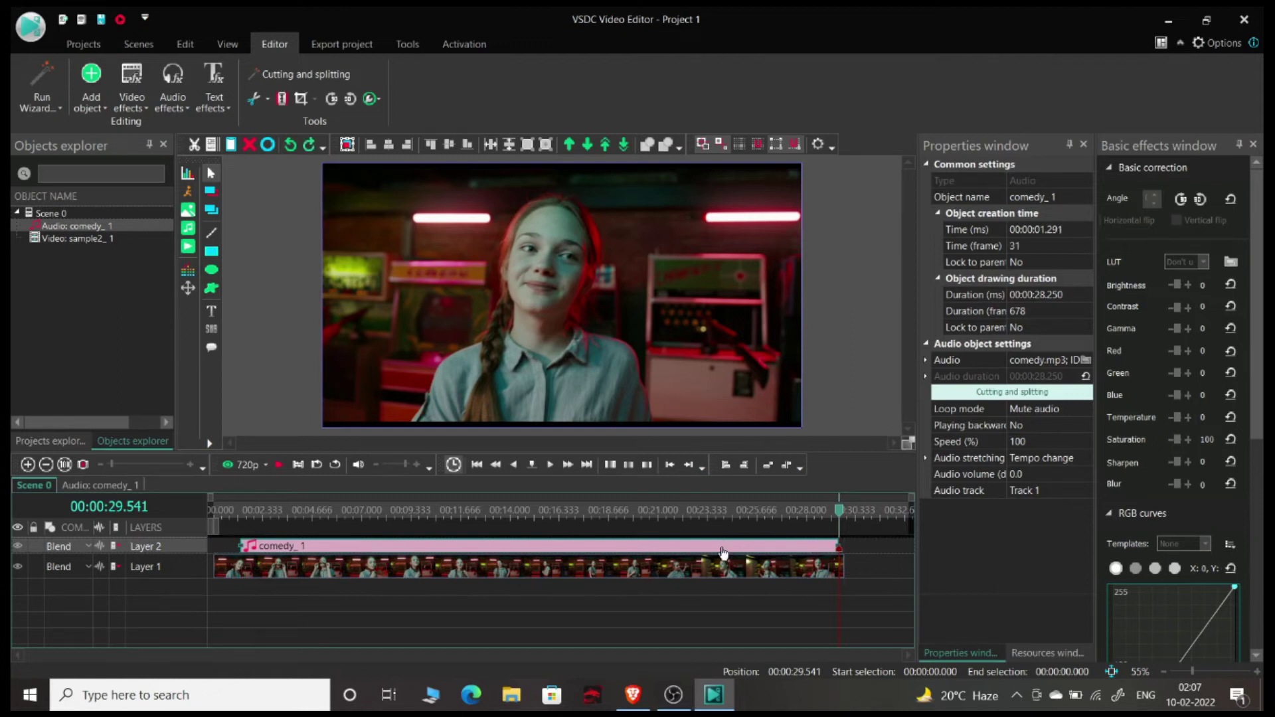
key(ctrl+v)
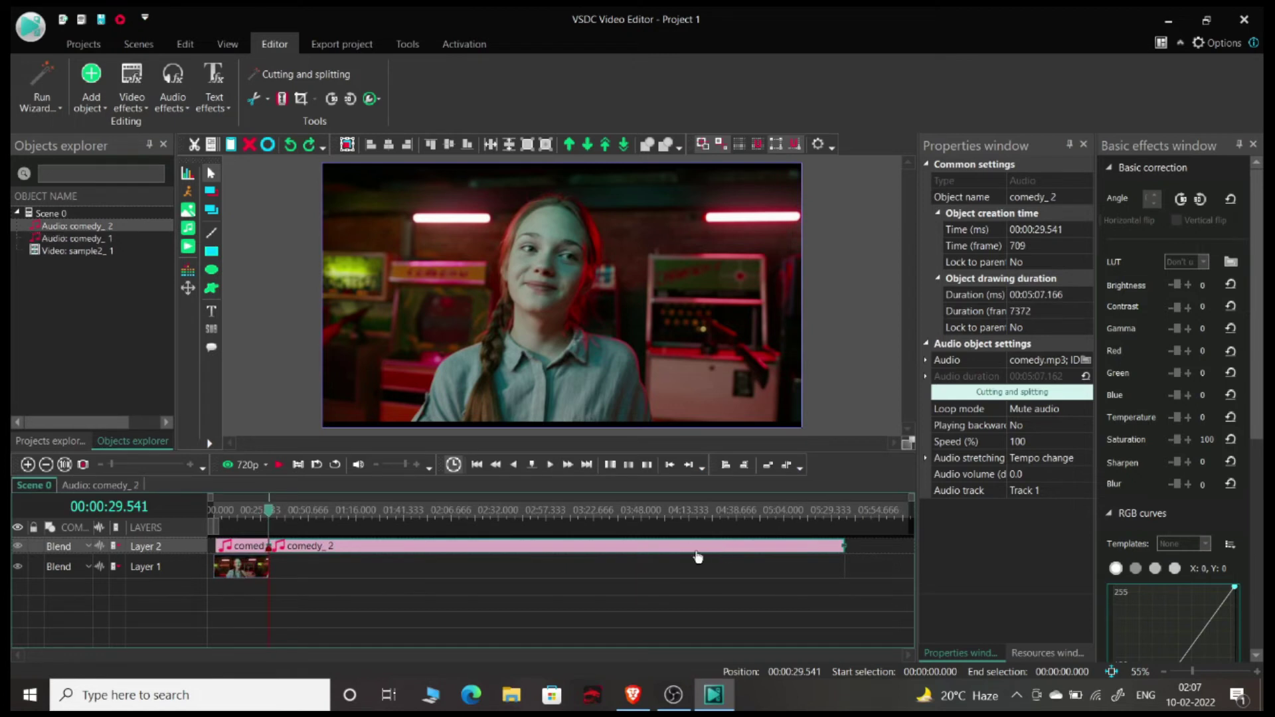
key(ctrl+z)
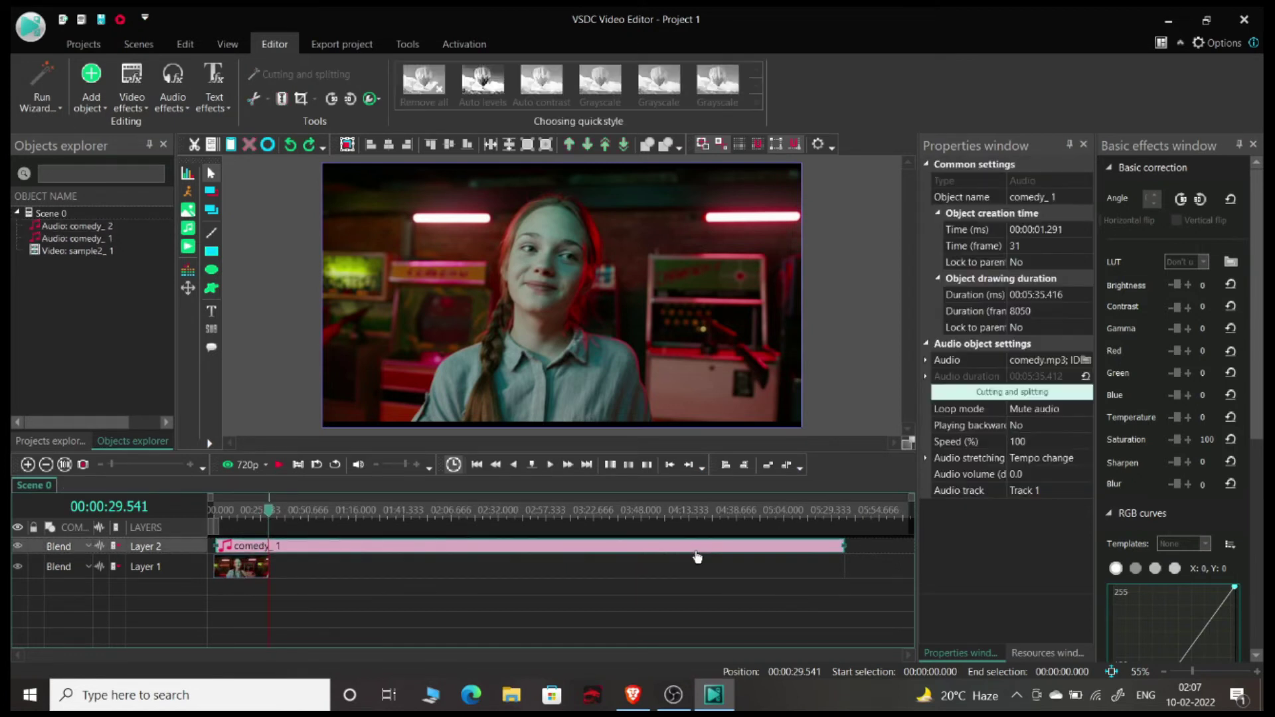
- Move comedy_1 so it starts at zero on Layer 2
click(695, 550)
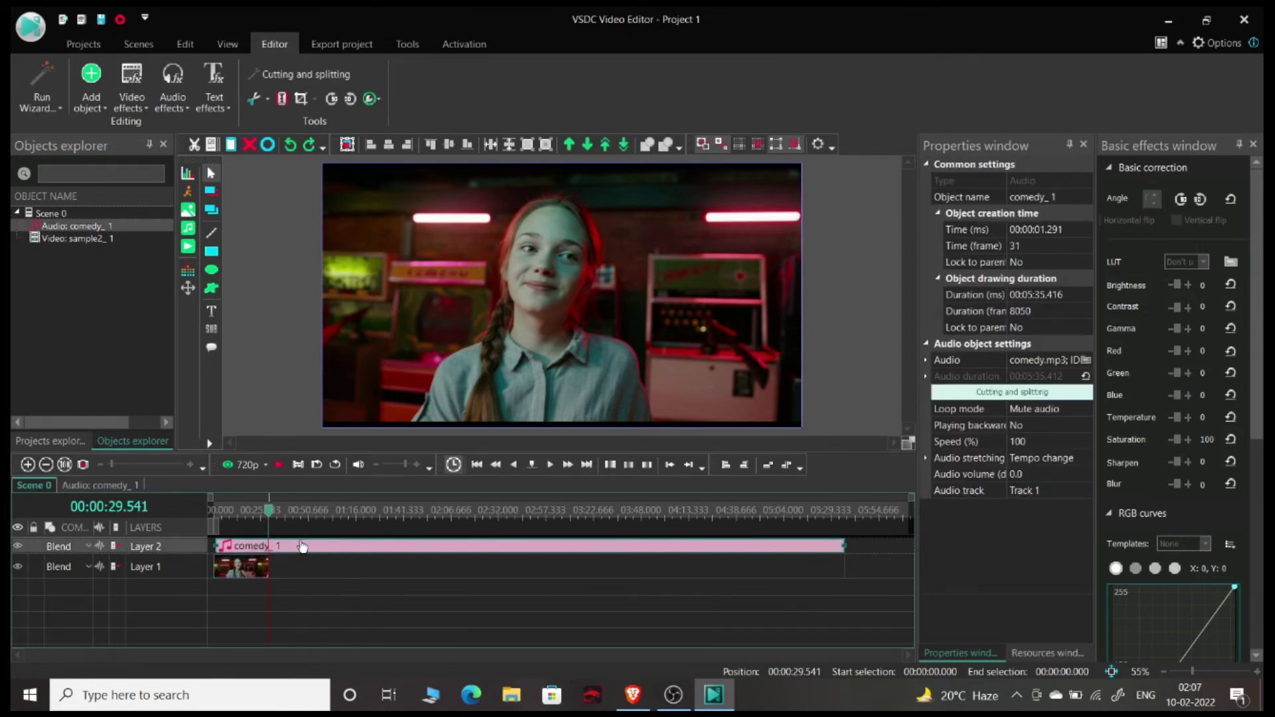
drag(303, 546, 279, 549)
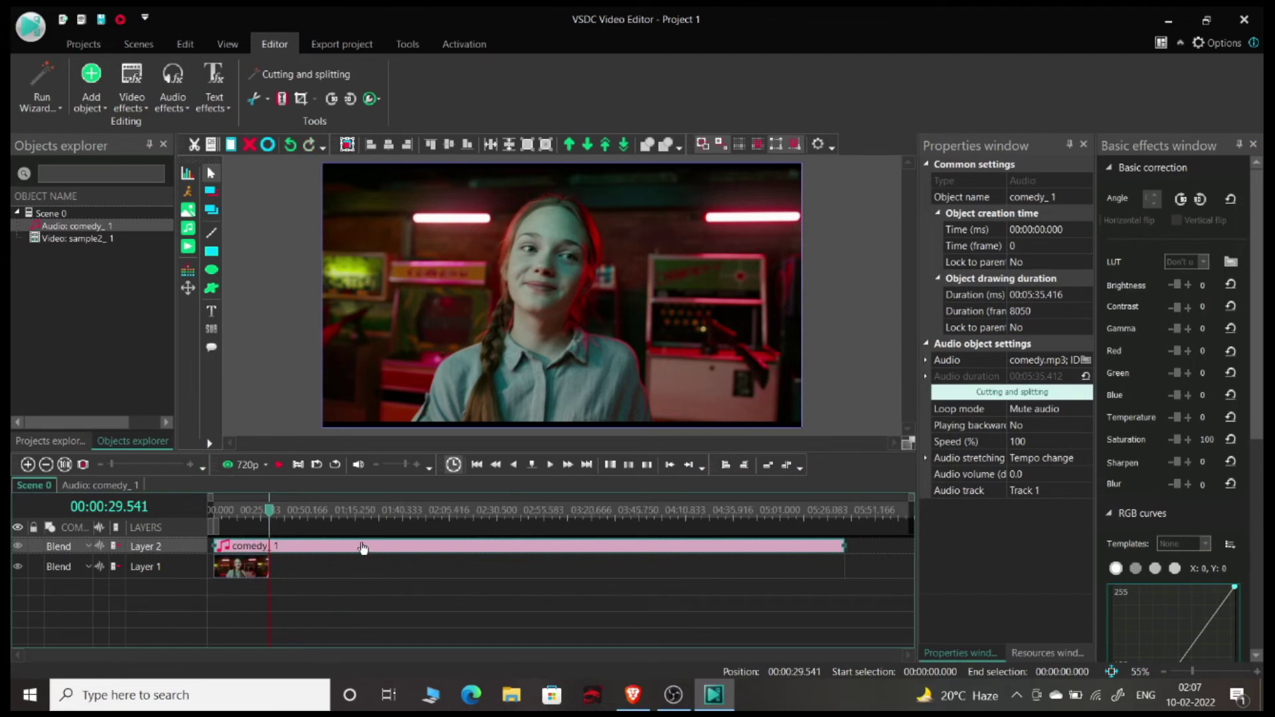
drag(363, 548, 334, 547)
drag(321, 551, 333, 550)
click(244, 568)
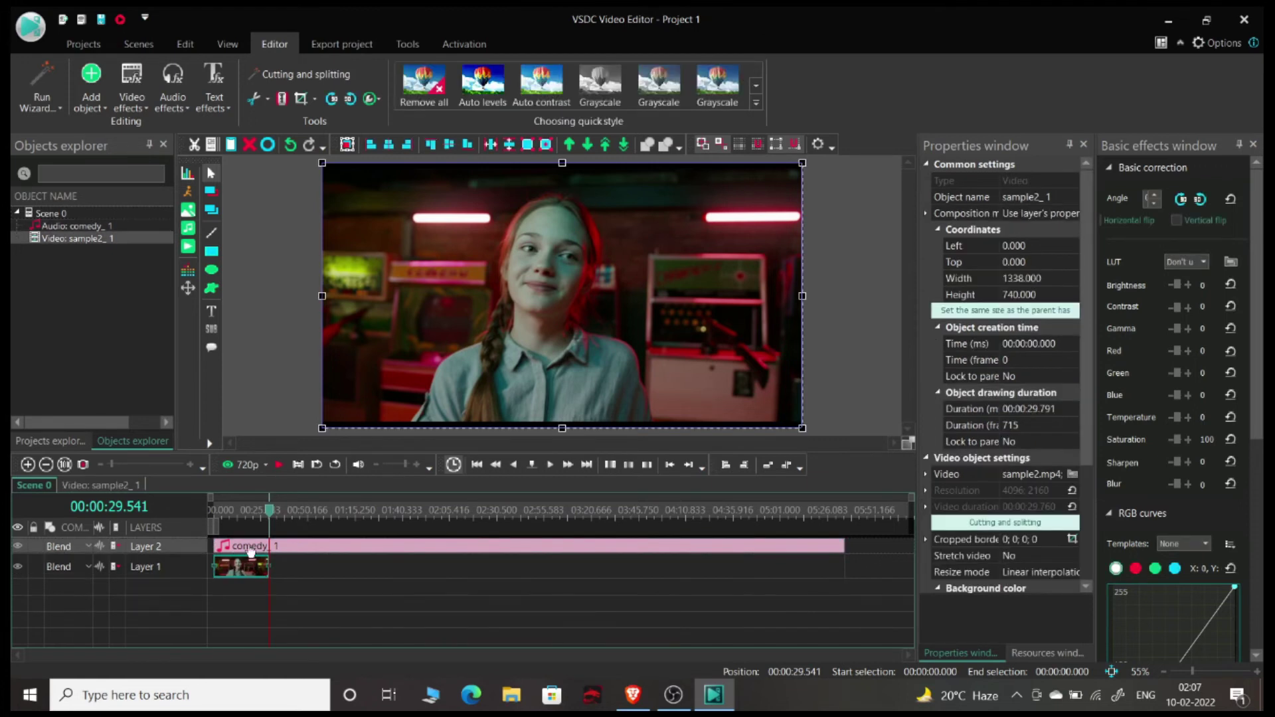
click(310, 548)
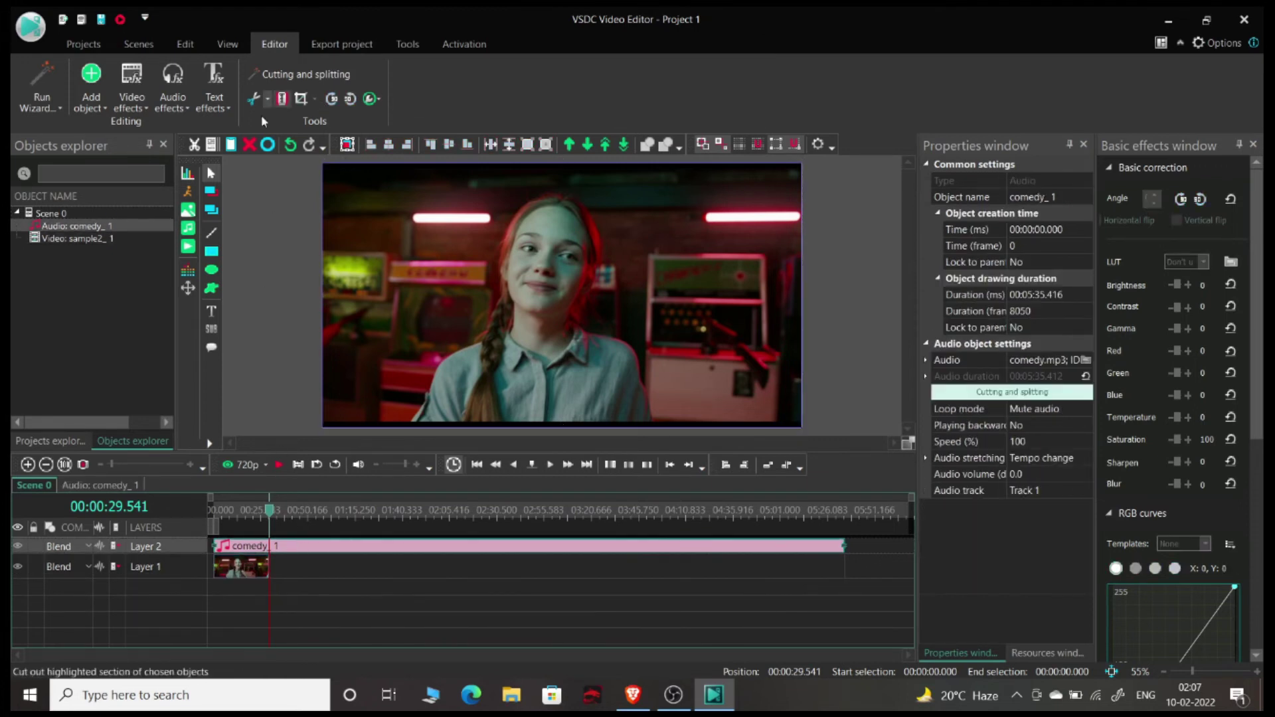
- Split comedy at the video's end, delete comedy_3, and return the playhead to start
click(282, 99)
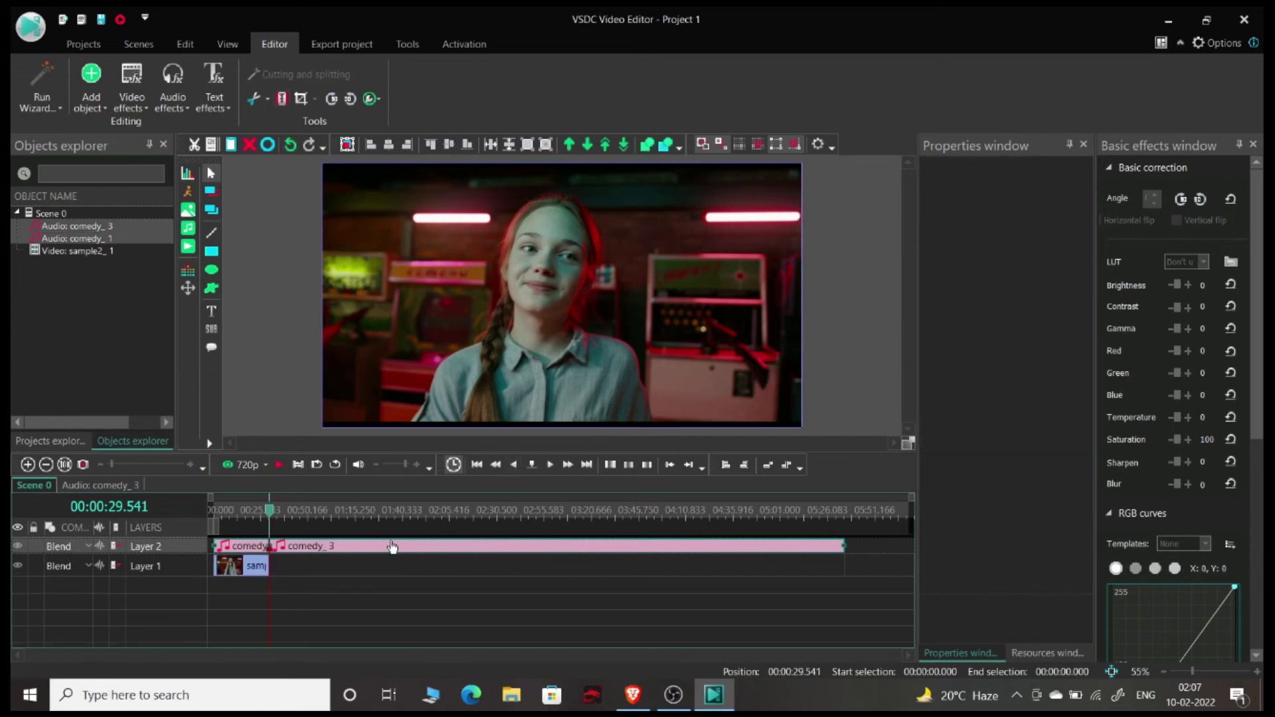
click(418, 546)
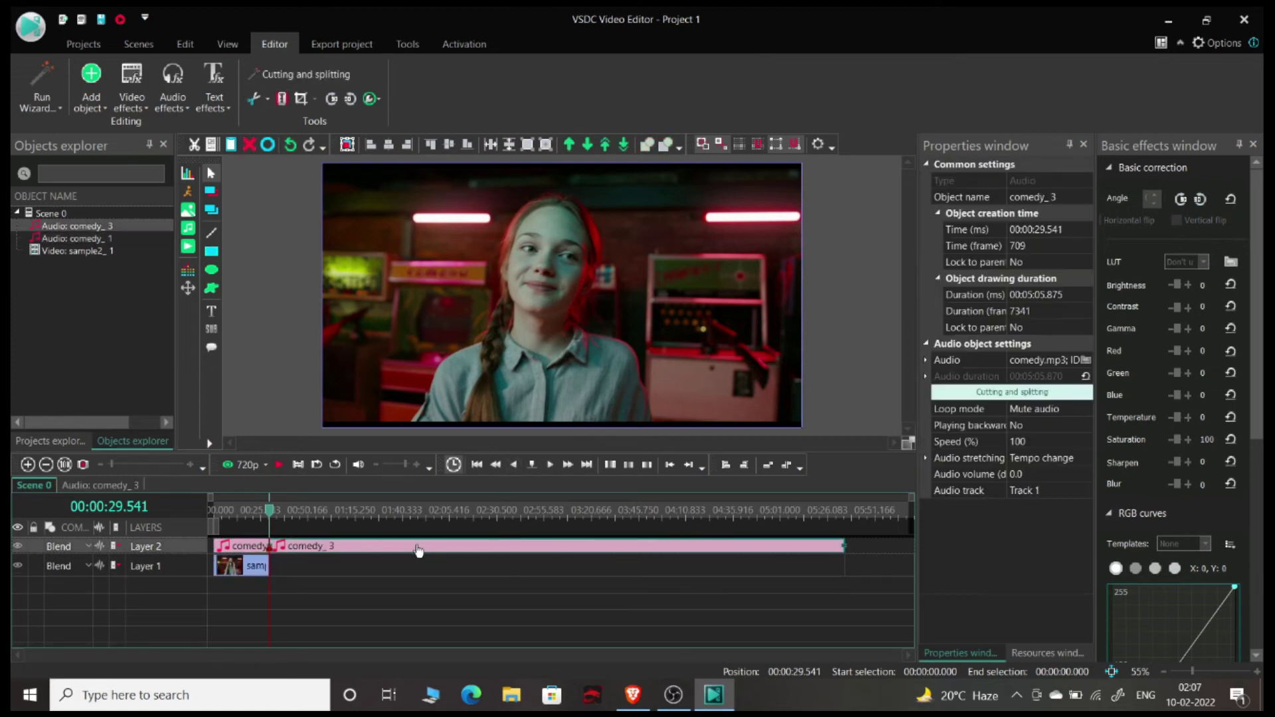
key(Delete)
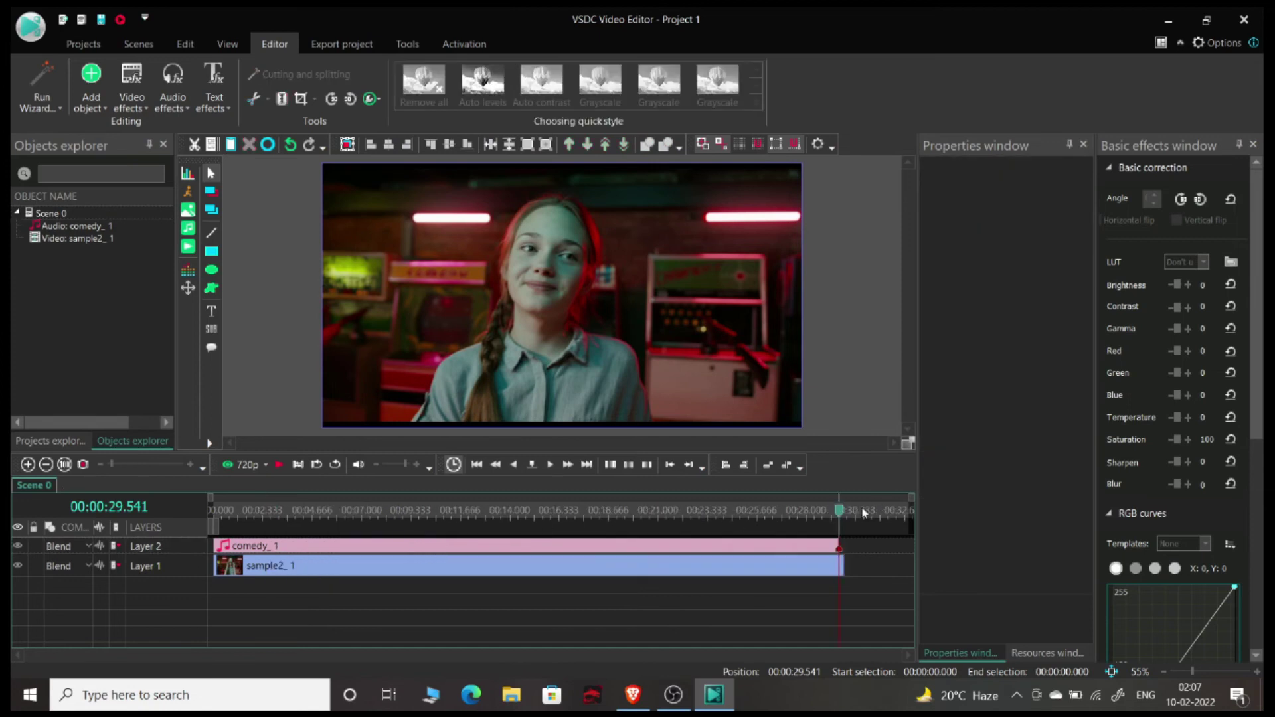
drag(841, 510, 211, 511)
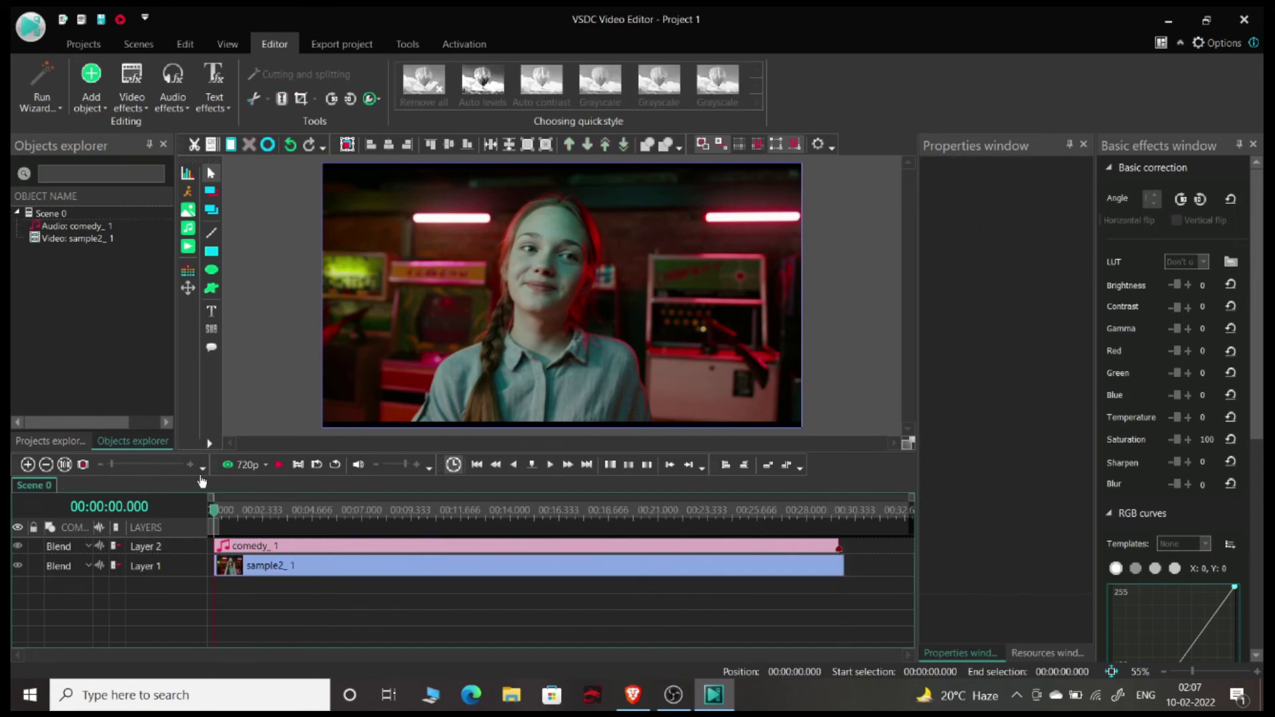
click(276, 464)
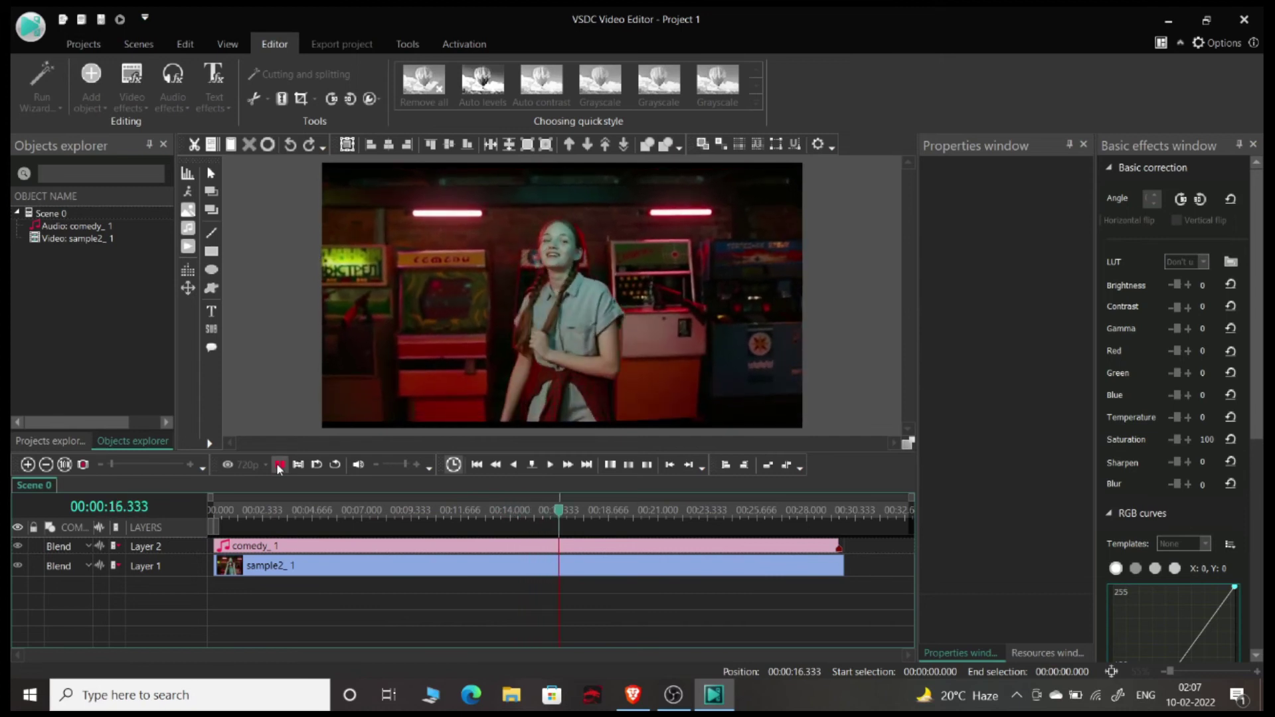
click(280, 466)
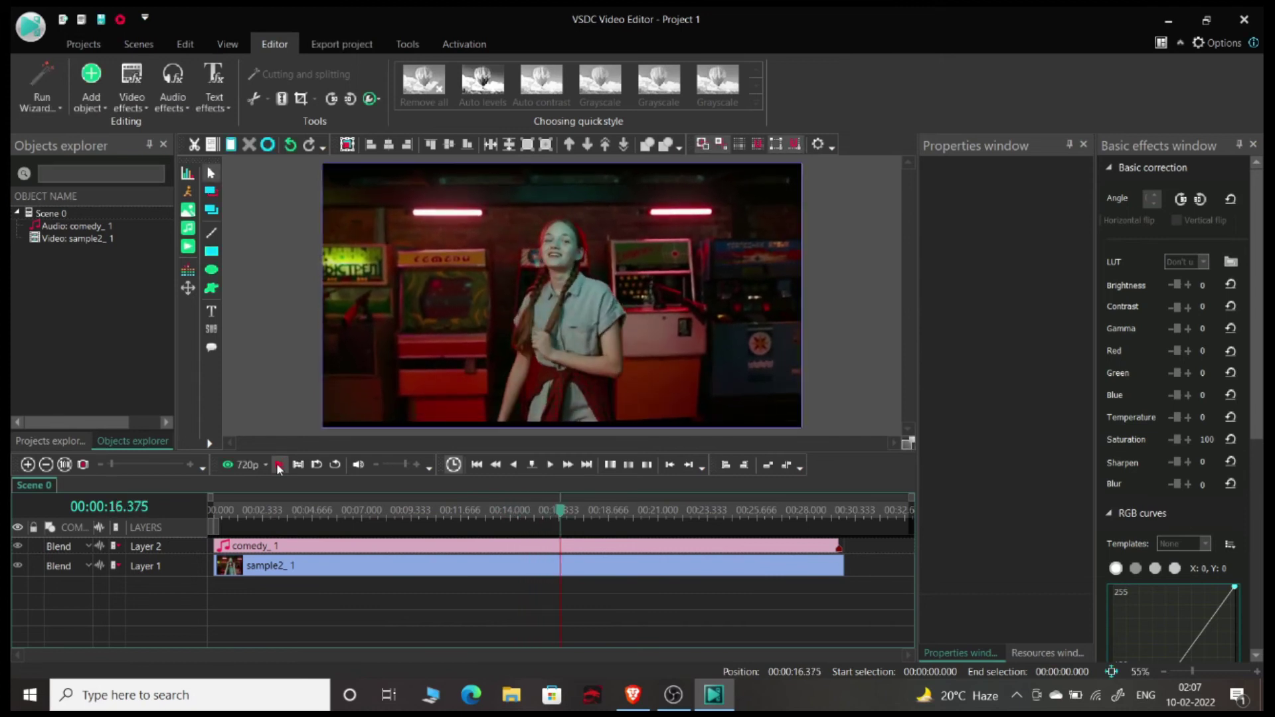